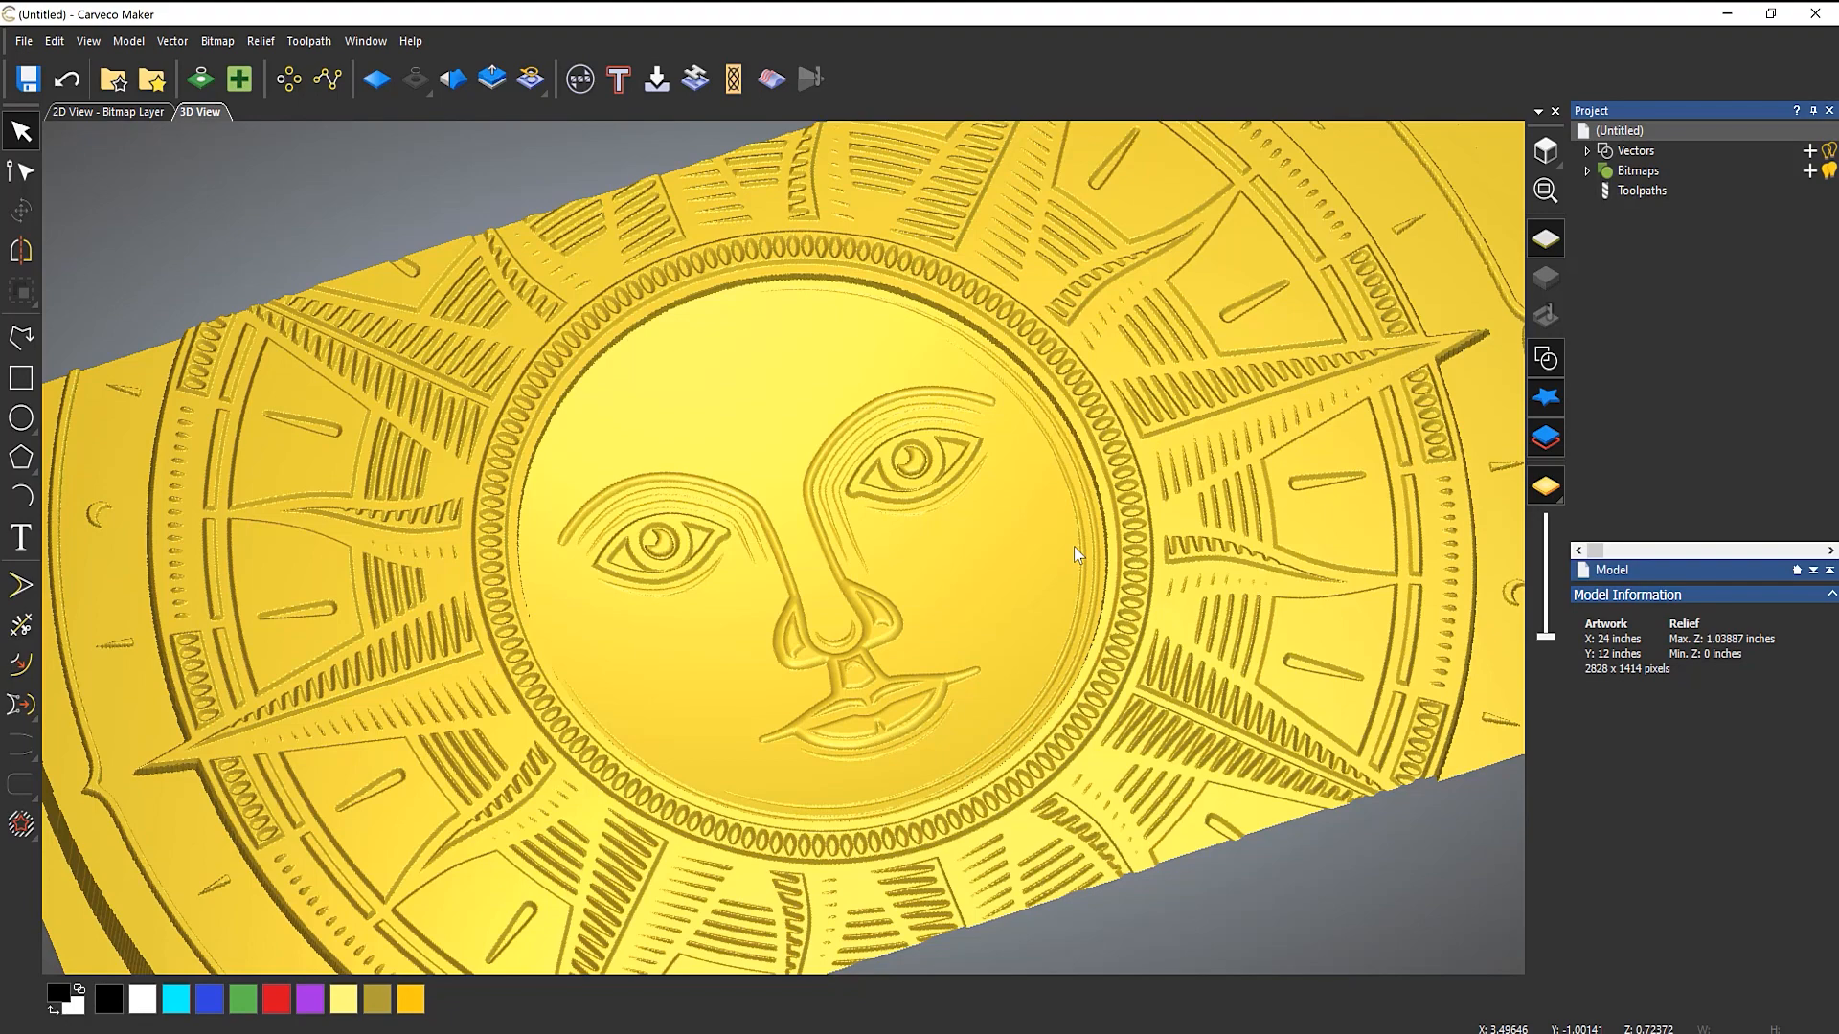
Open the tool database and start a new tool in the inch Wood or Plastic 3D Finishing group.
left_click(1642, 189)
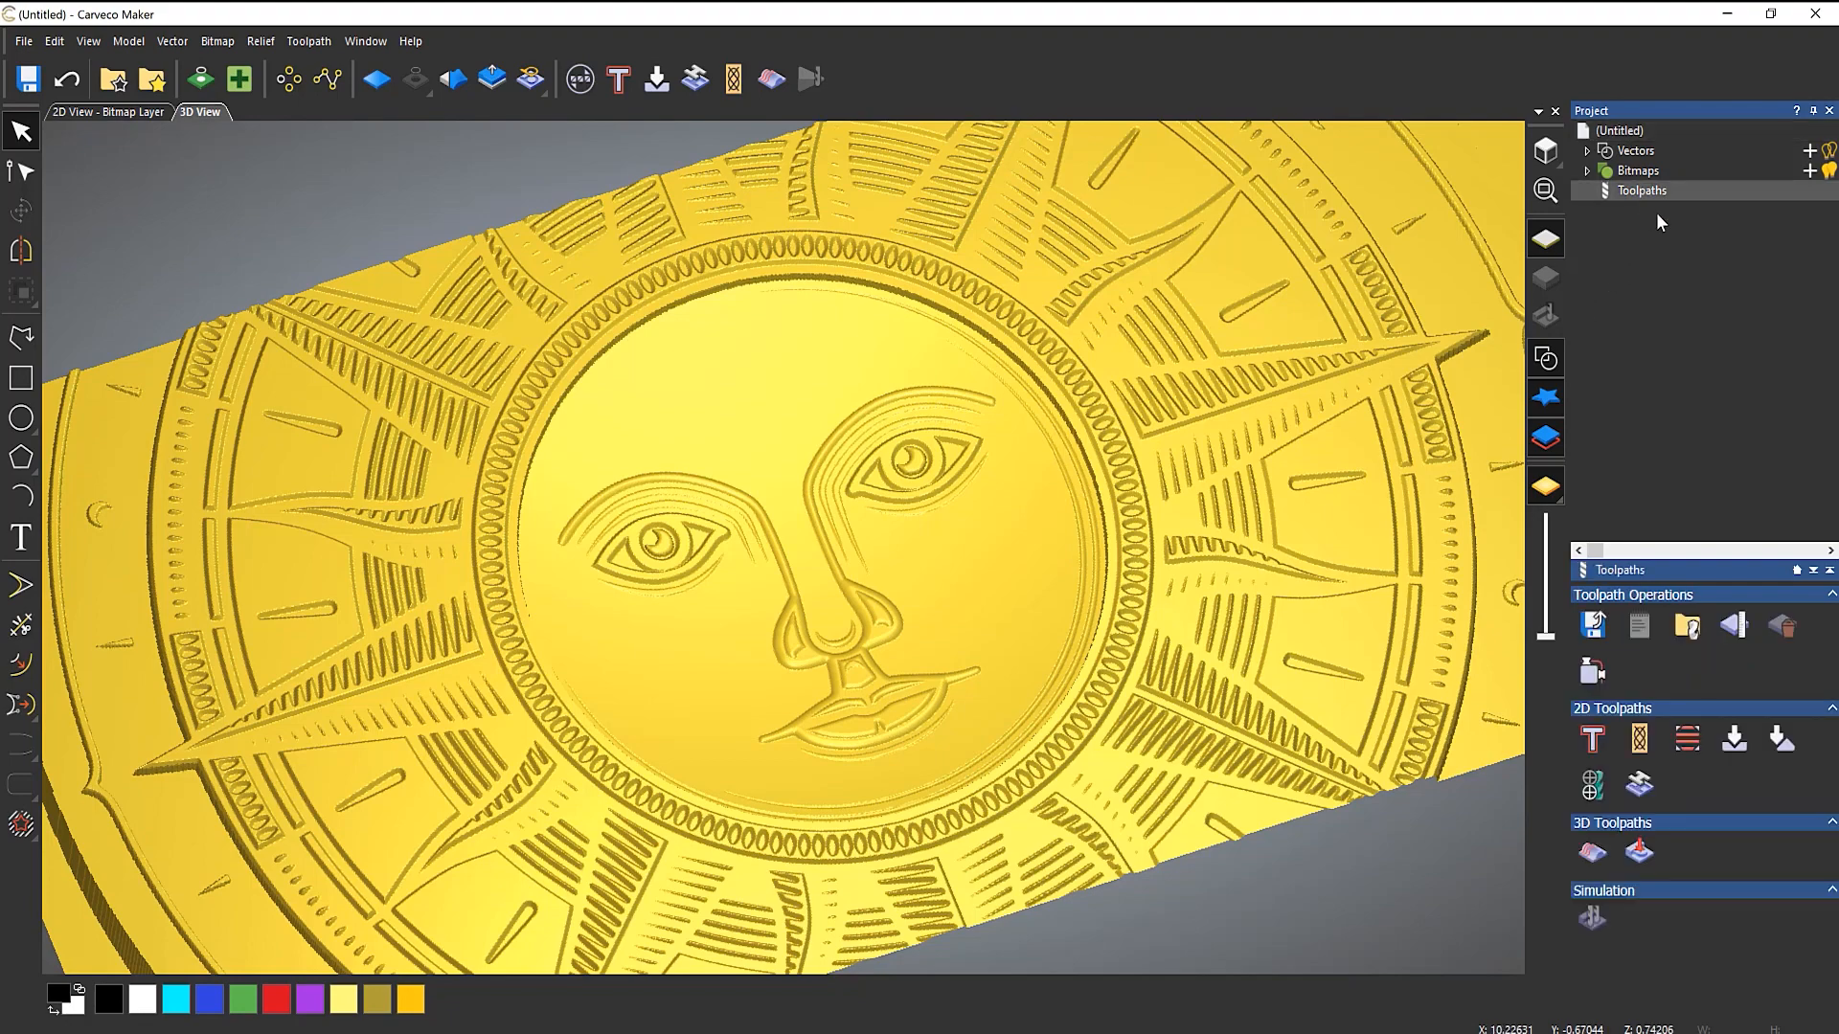
left_click(1690, 629)
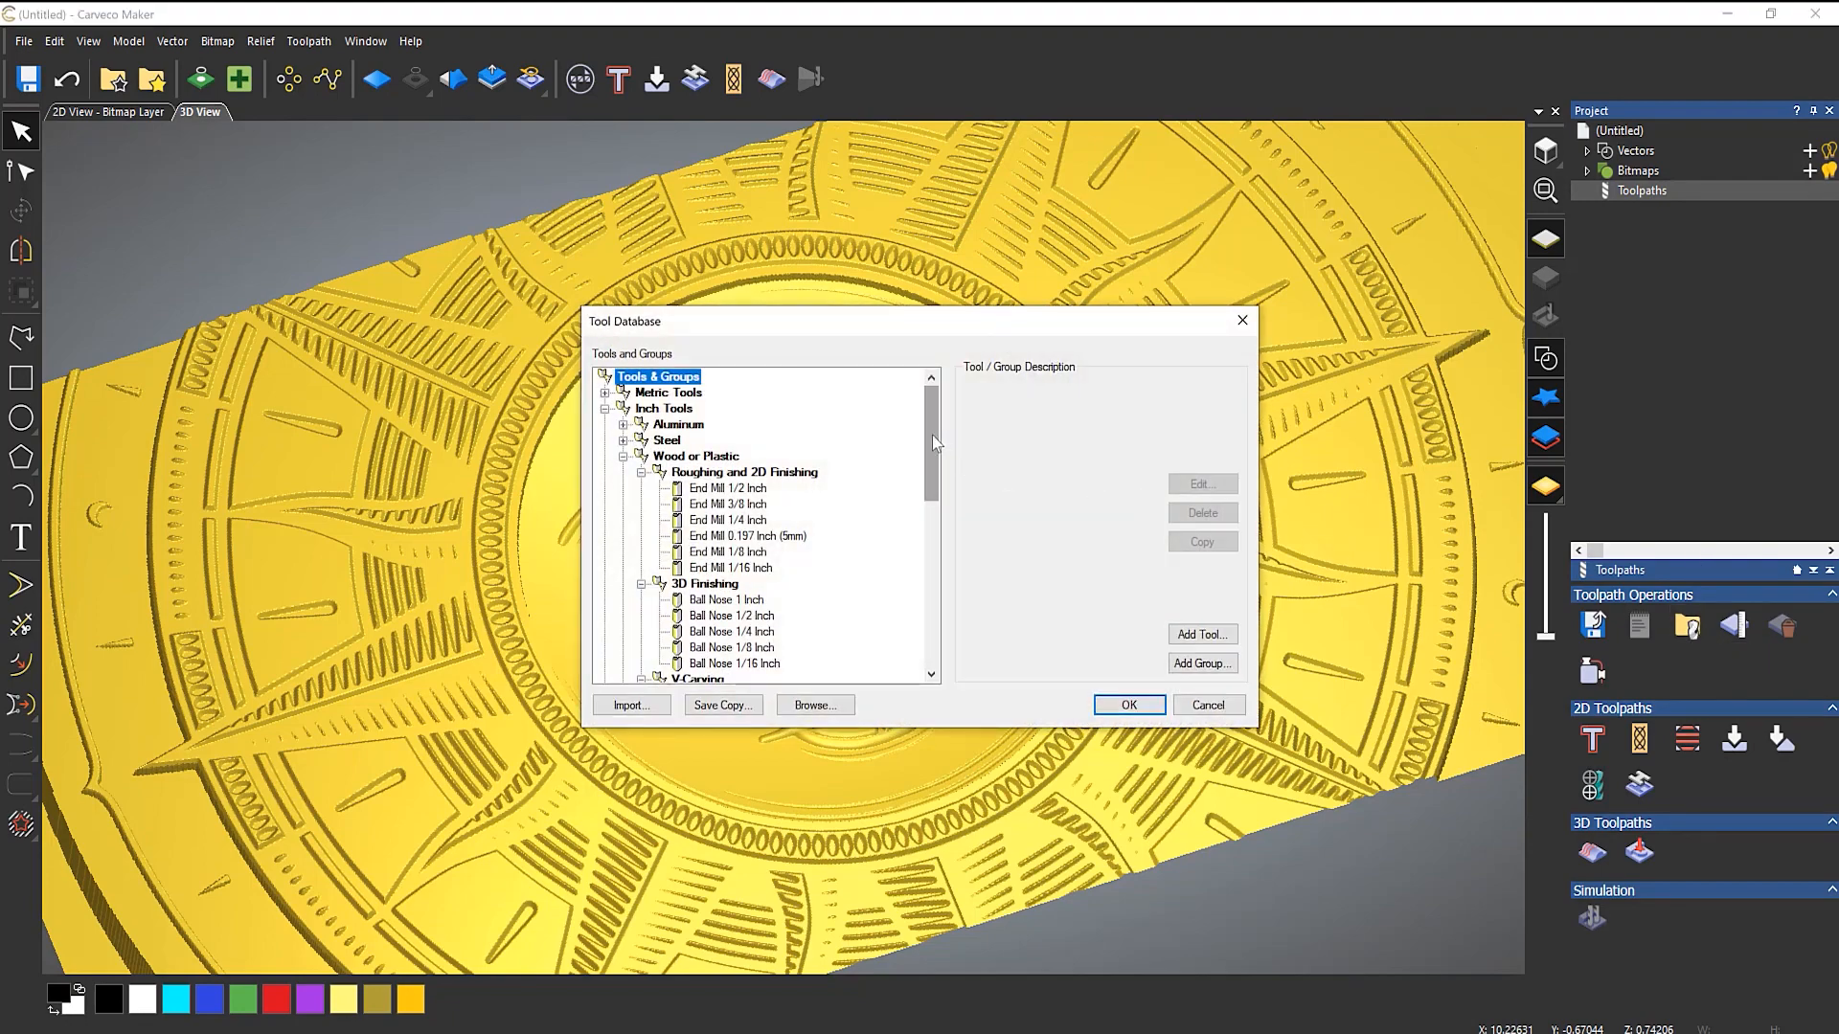
left_click_drag(933, 435, 938, 465)
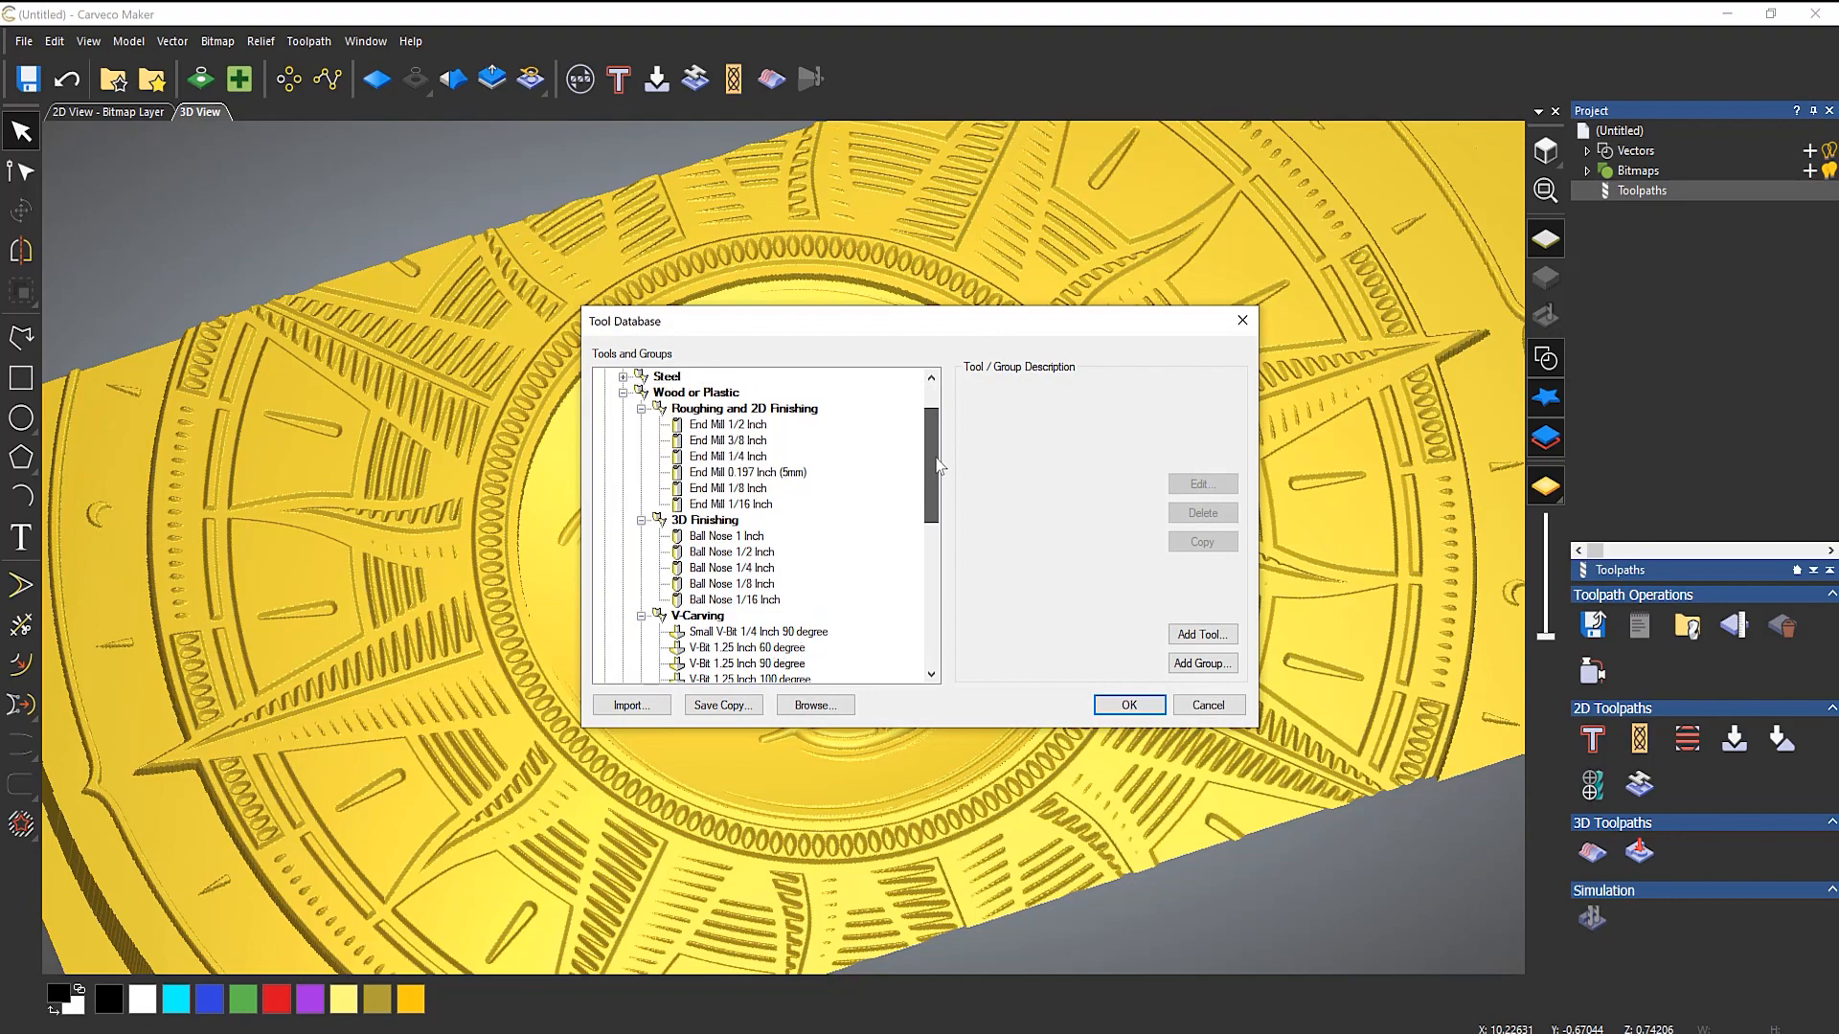
left_click(717, 522)
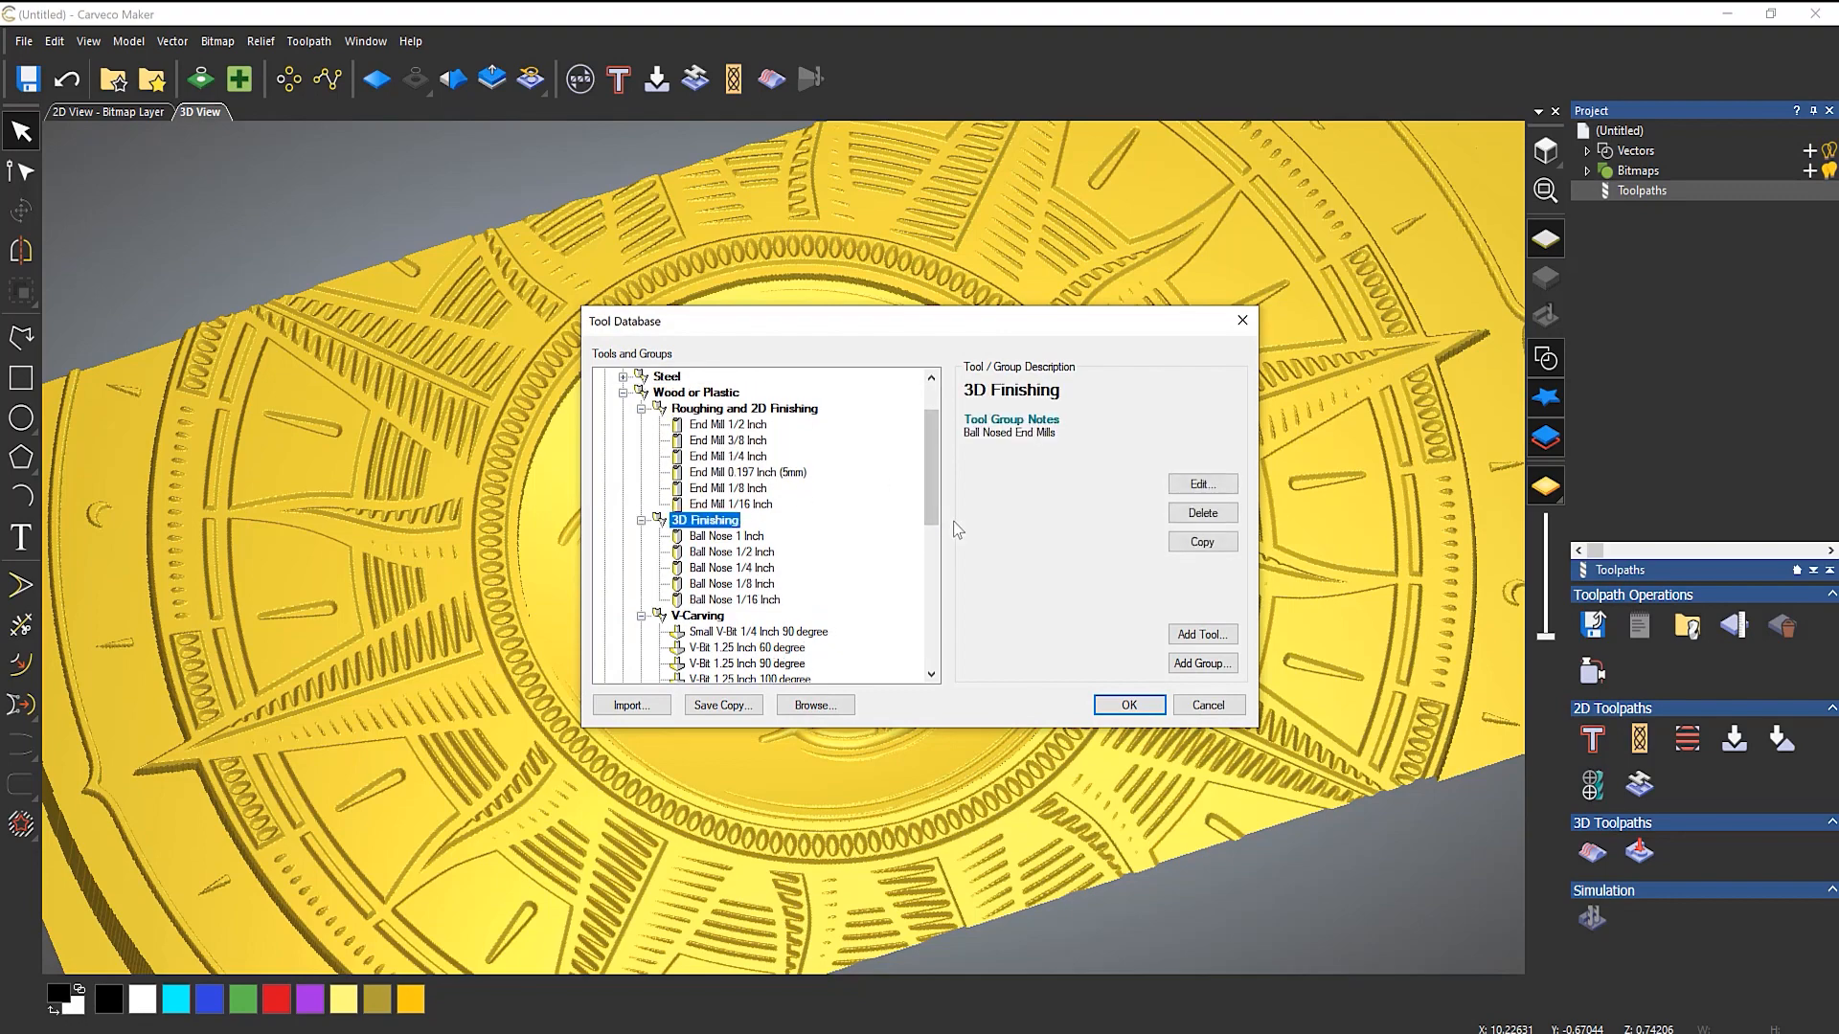
left_click(1205, 636)
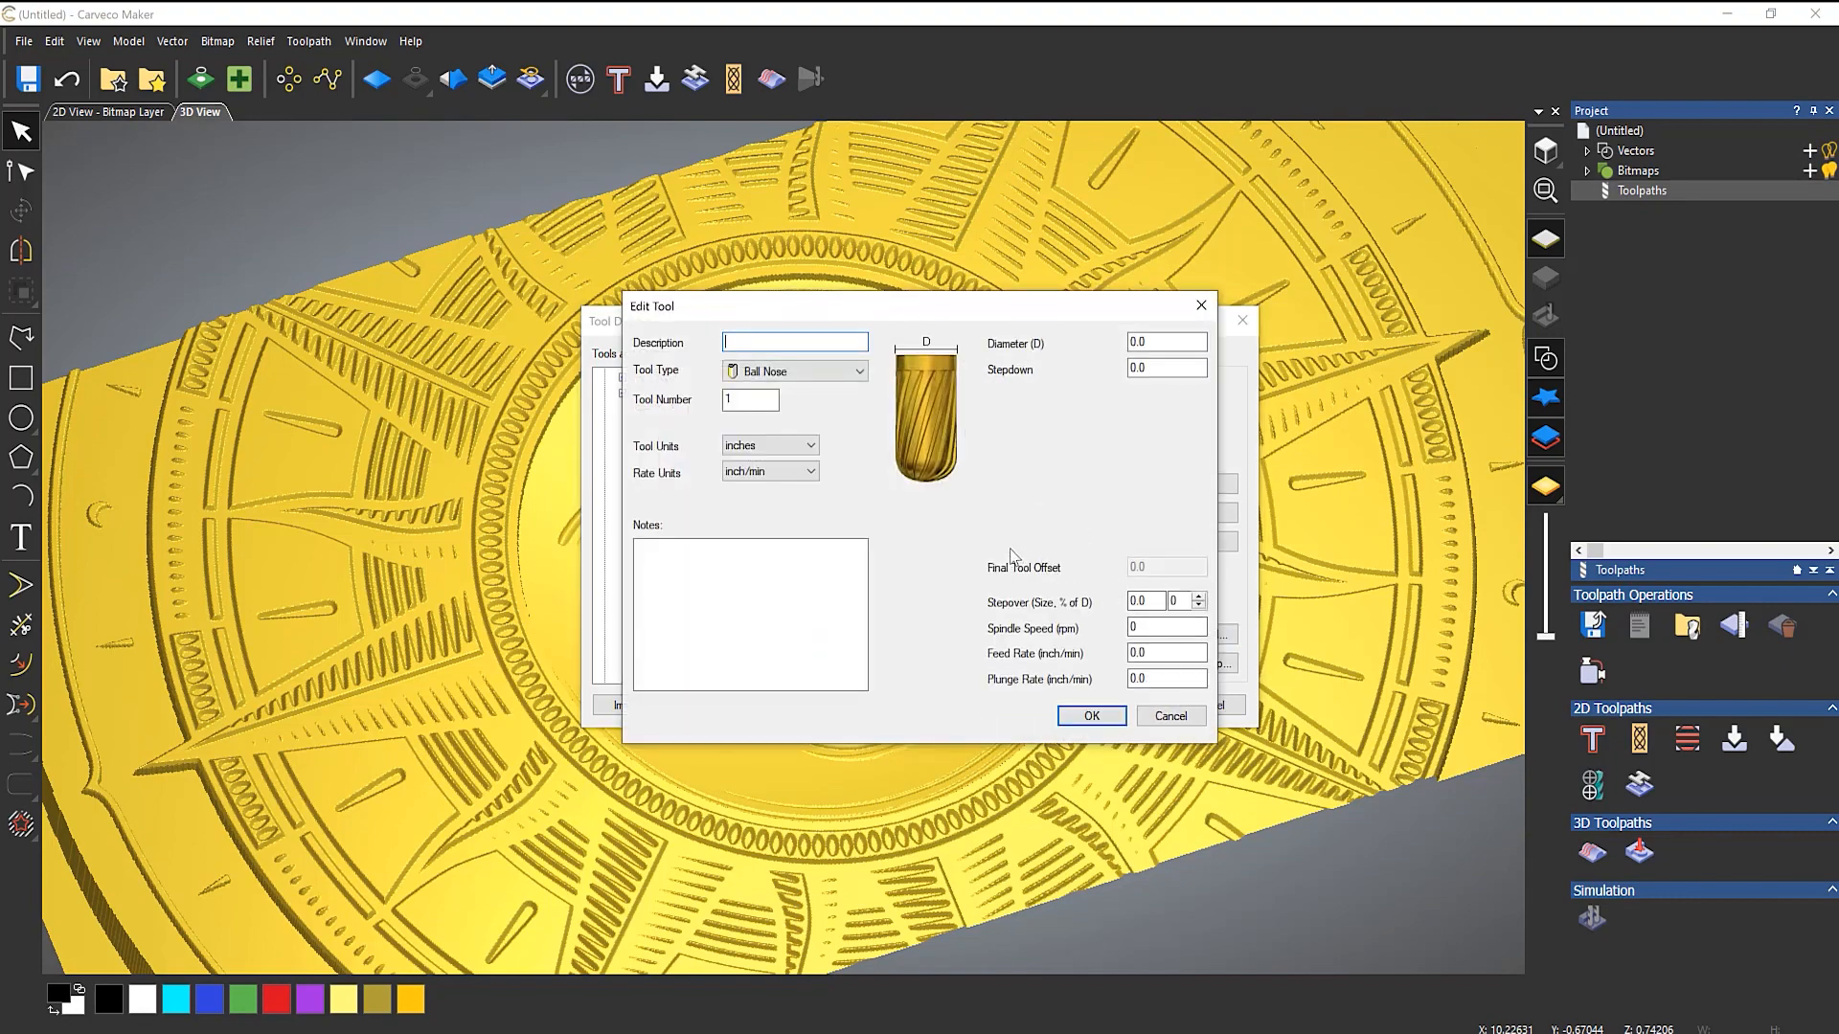
Describe the new tool as 1/16" Tapered Ball Nose and set its tool type to Radiused Engraving.
left_click(745, 340)
type("1/16\" Tapered Ball Nose")
key("Tab")
left_click(814, 375)
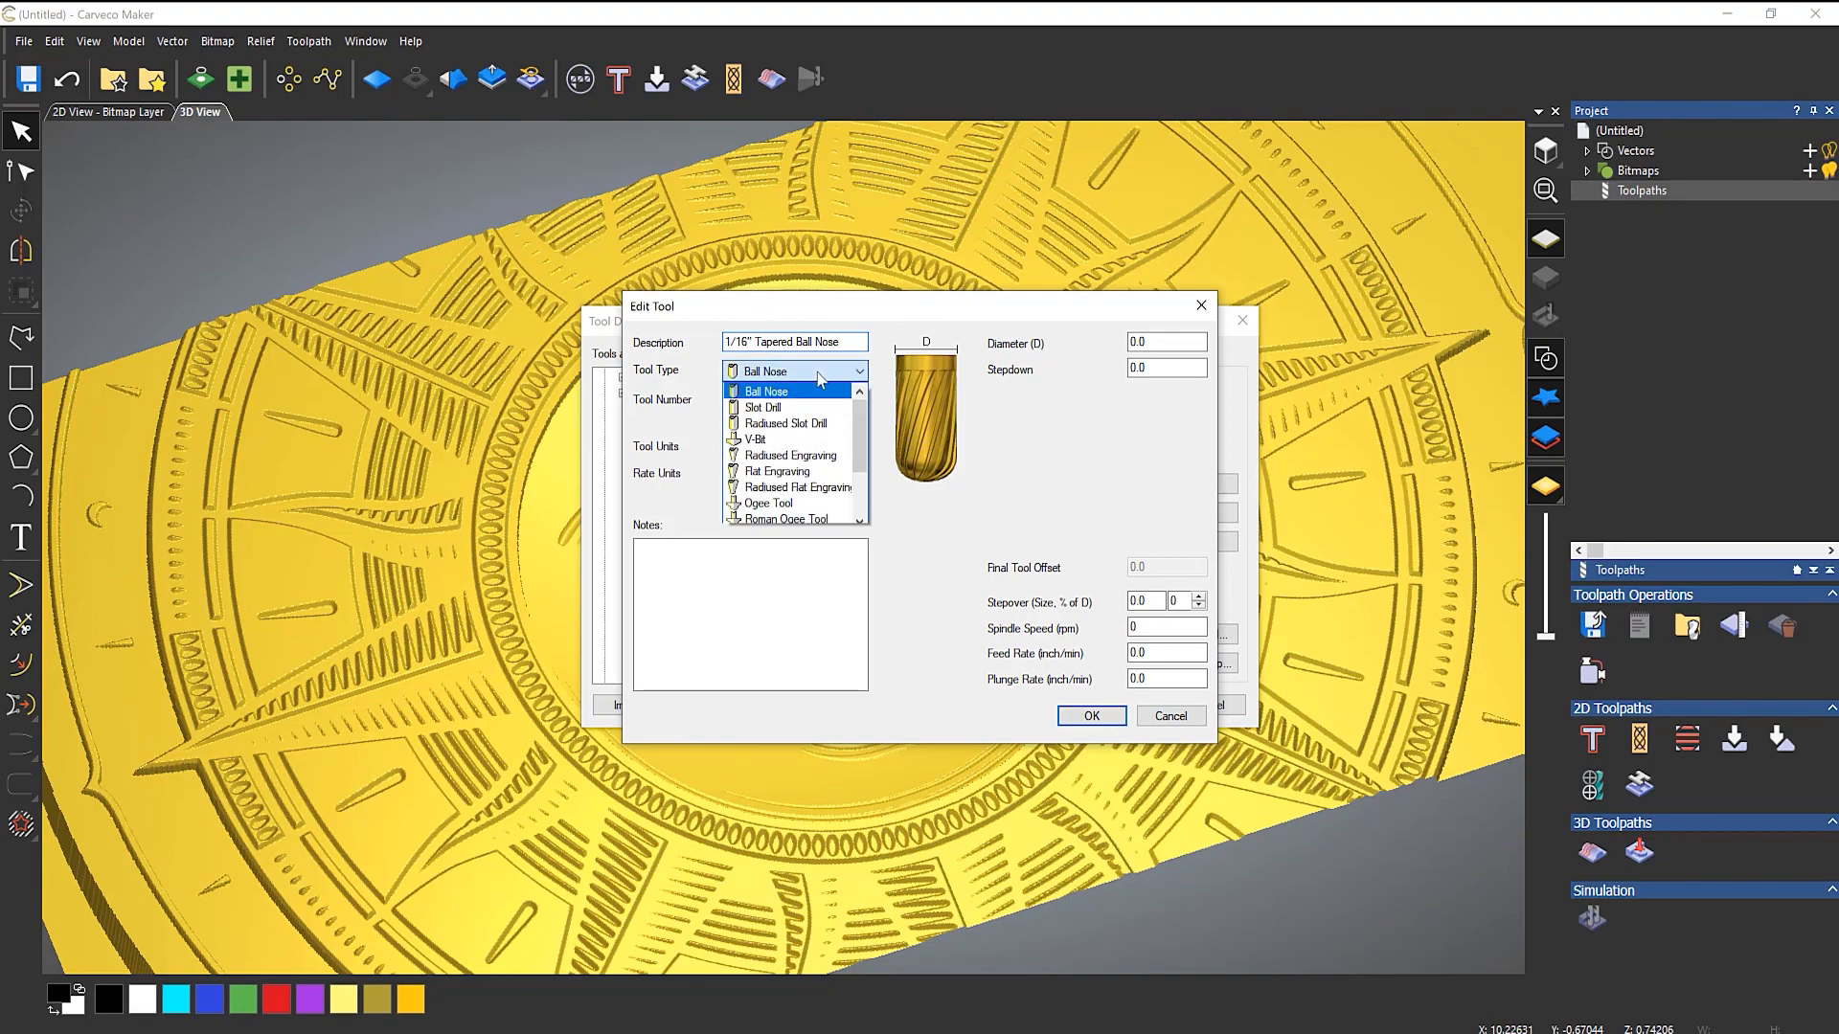
left_click(821, 457)
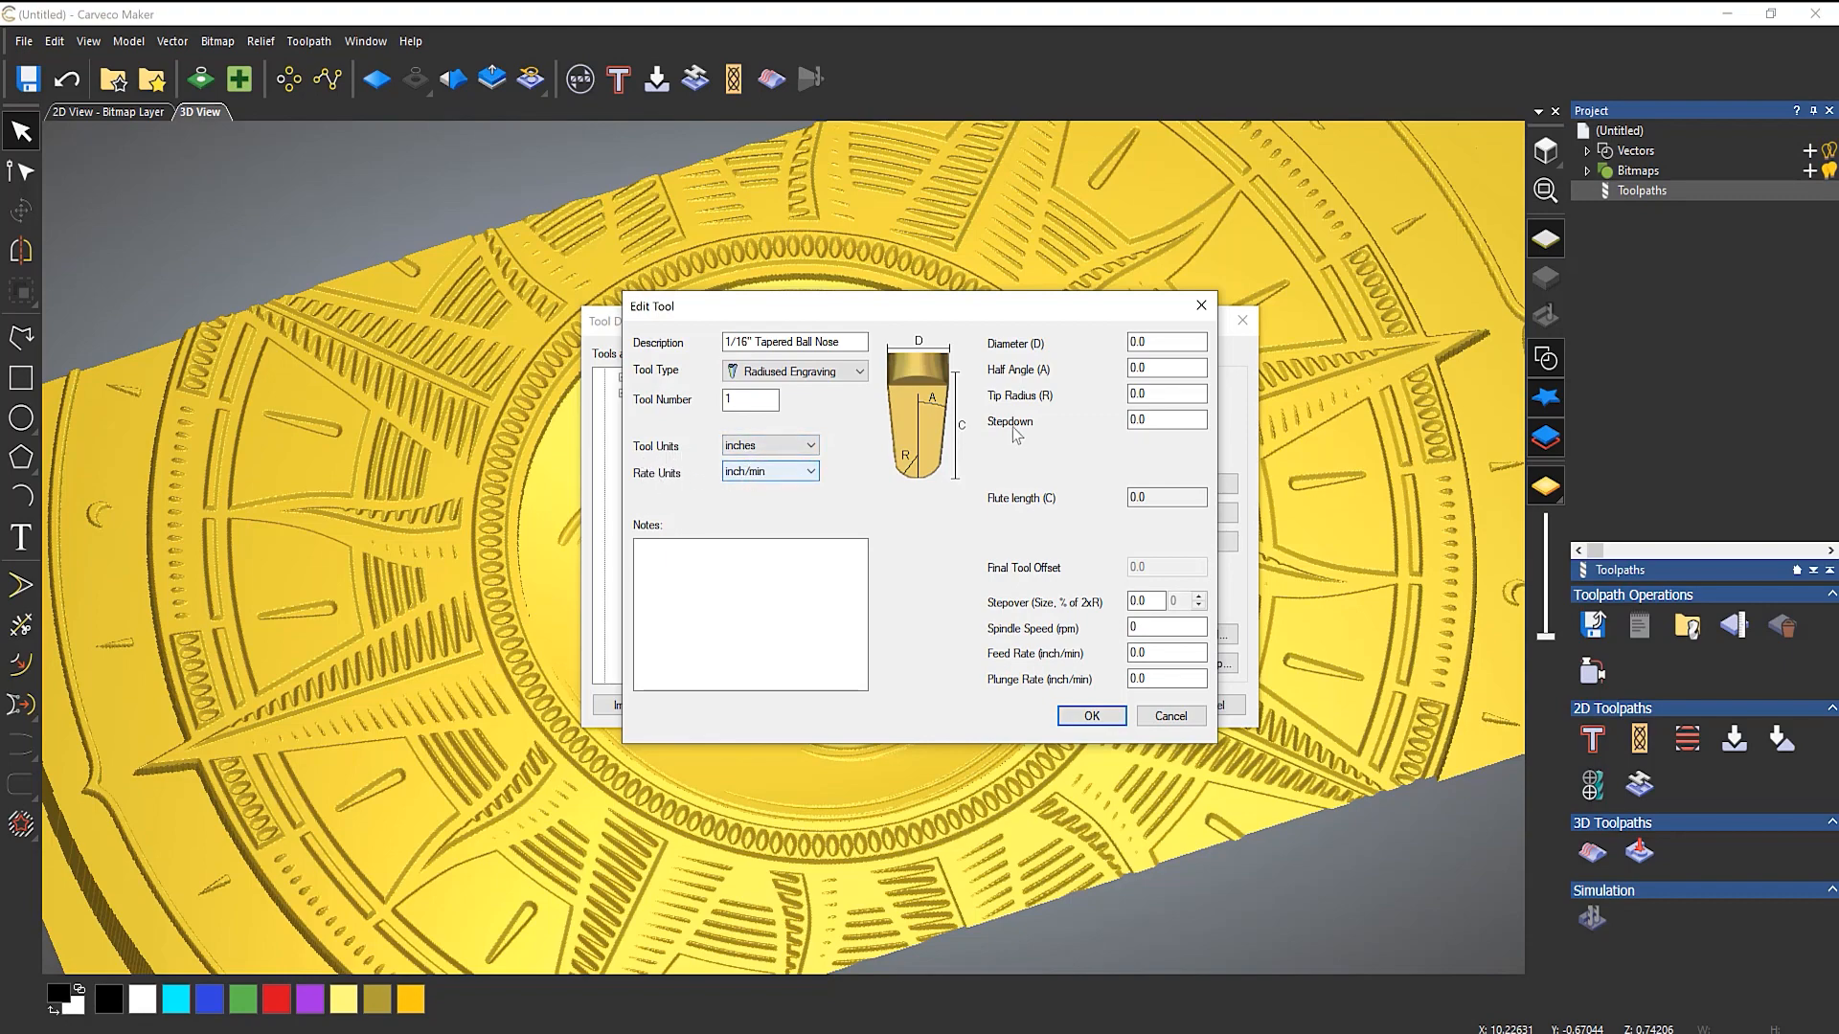
Set the tool geometry to a 0.25 inch diameter, 3 degree half angle and 0.03125 inch tip radius.
double_click(1154, 342)
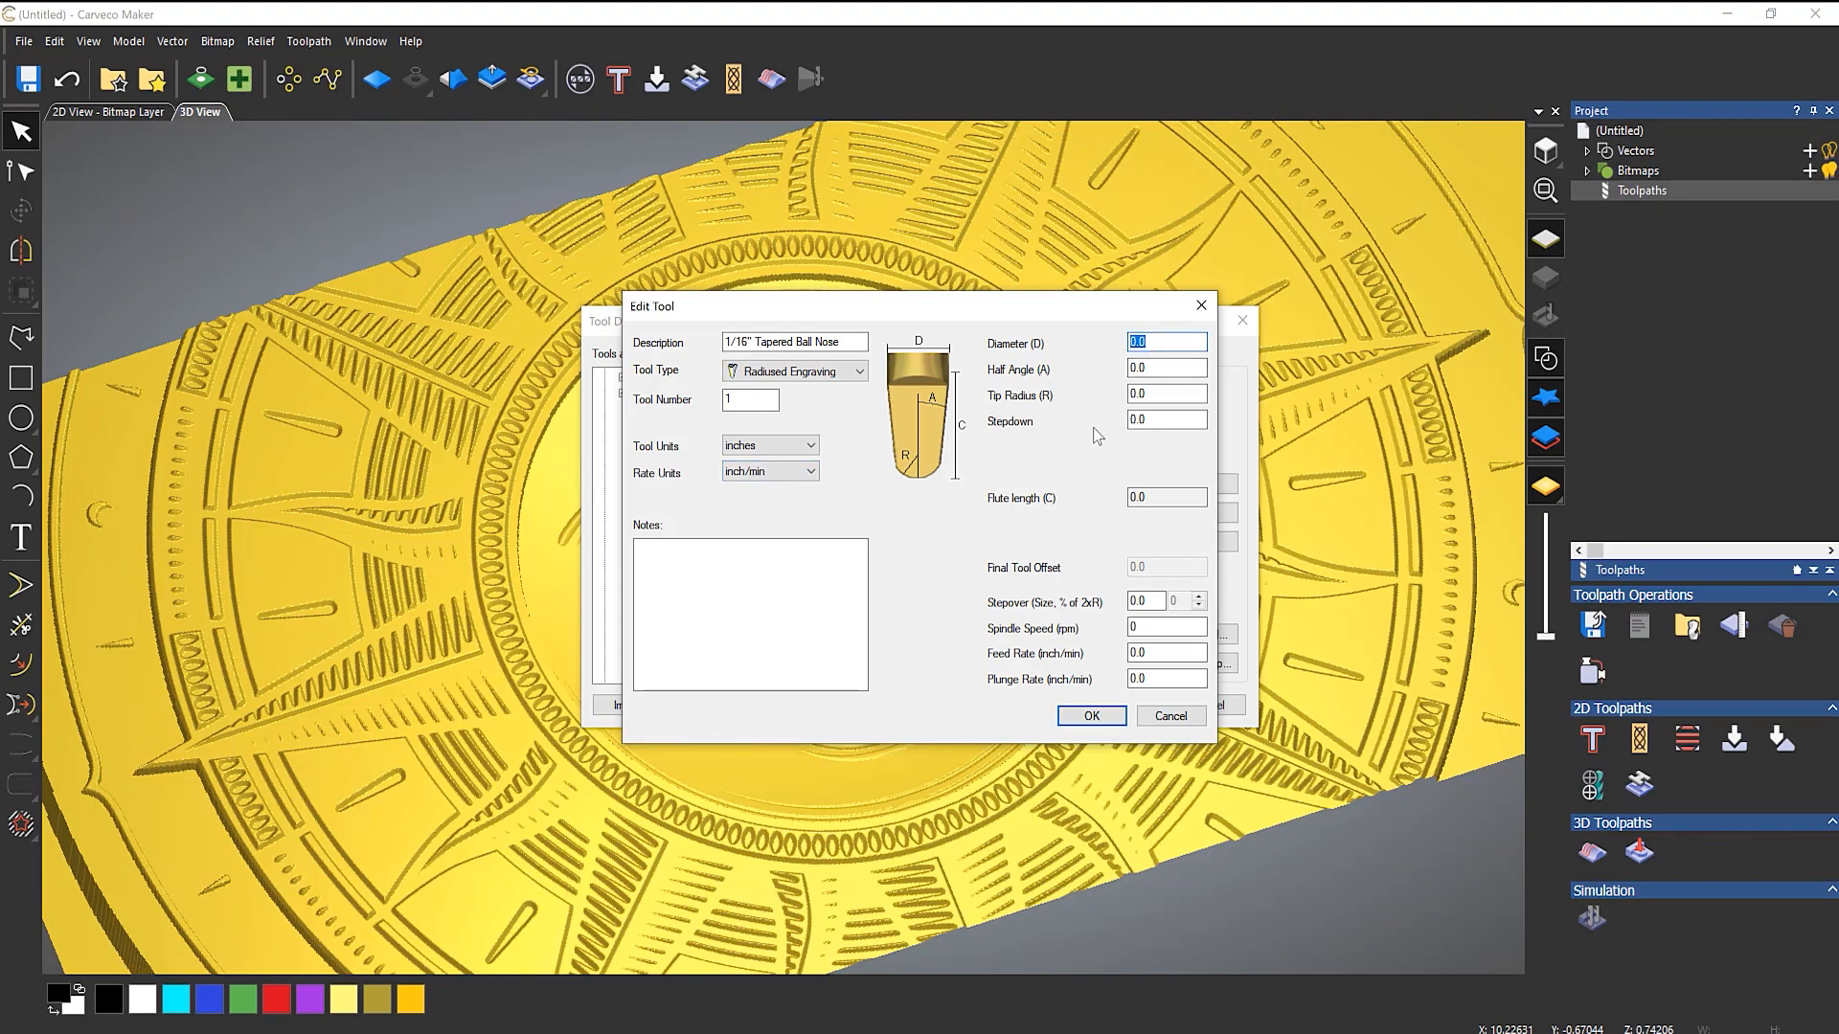
type("1")
type("0.25")
key("Tab")
type("3")
key("Tab")
key("BackSpace")
key("BackSpace")
key("BackSpace")
type("0.03125")
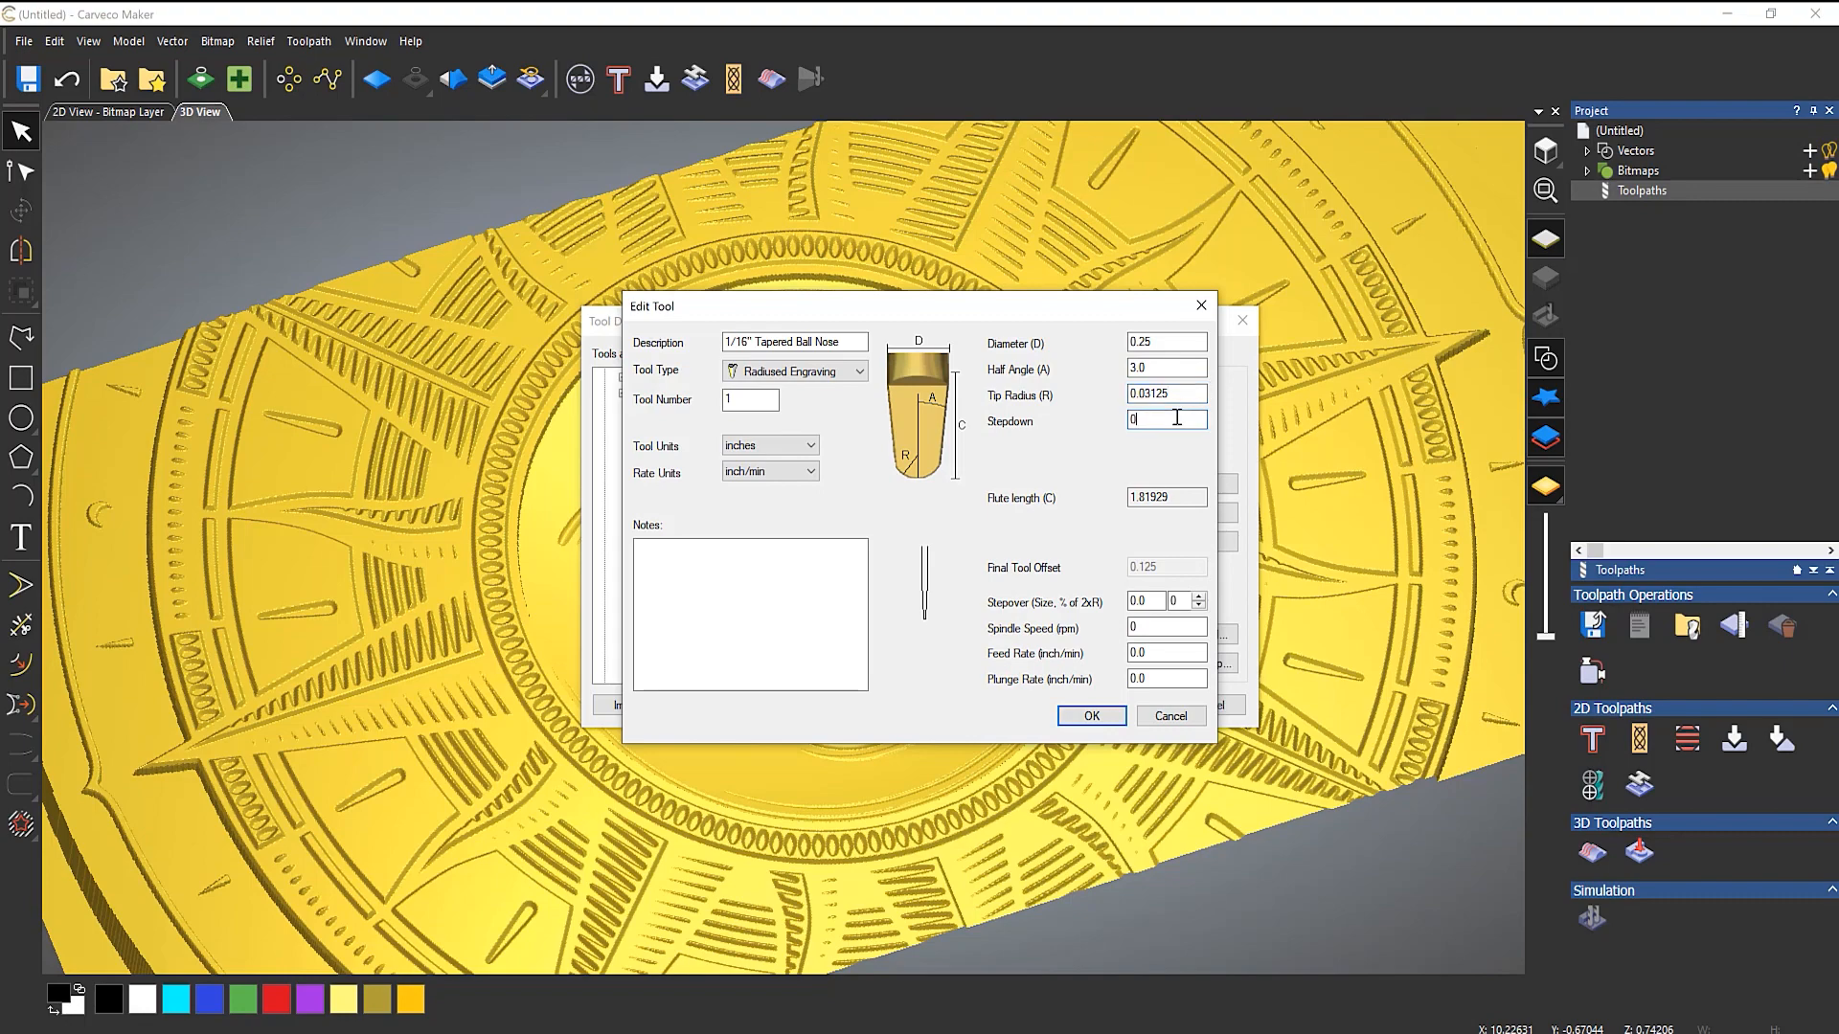
Set the tool's stepdown to 0.03 inches and its stepover to 10 percent.
key("BackSpace")
type("3")
left_click(1157, 602)
key("Tab")
key("BackSpace")
type("10")
Set the spindle speed to 24000 rpm, the feed rate to 30 inch/min and the plunge rate to 15 inch/min.
left_click(1157, 628)
type("24000")
left_click(1189, 655)
key("BackSpace")
key("BackSpace")
type("30")
left_click(1188, 676)
key("BackSpace")
key("BackSpace")
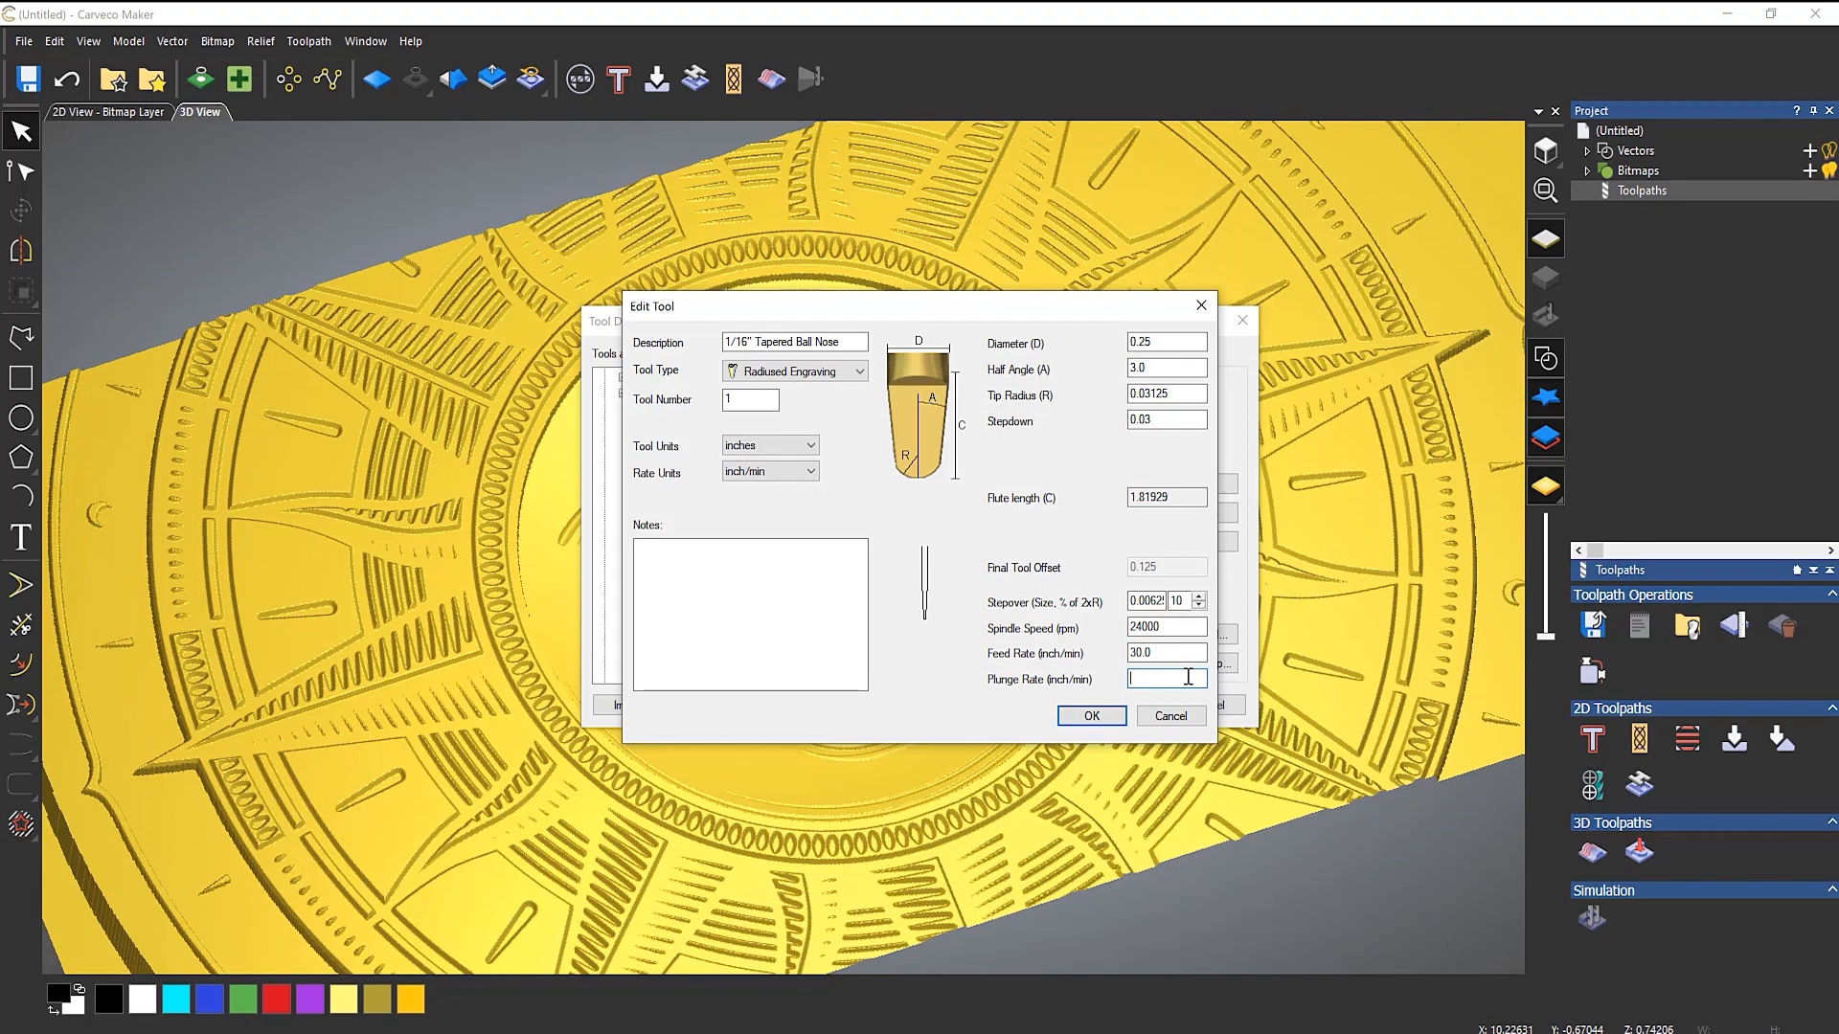
type("15")
Add the note "This is my tapered Ball Nose. It is great!" and save the tool to the database.
left_click(810, 592)
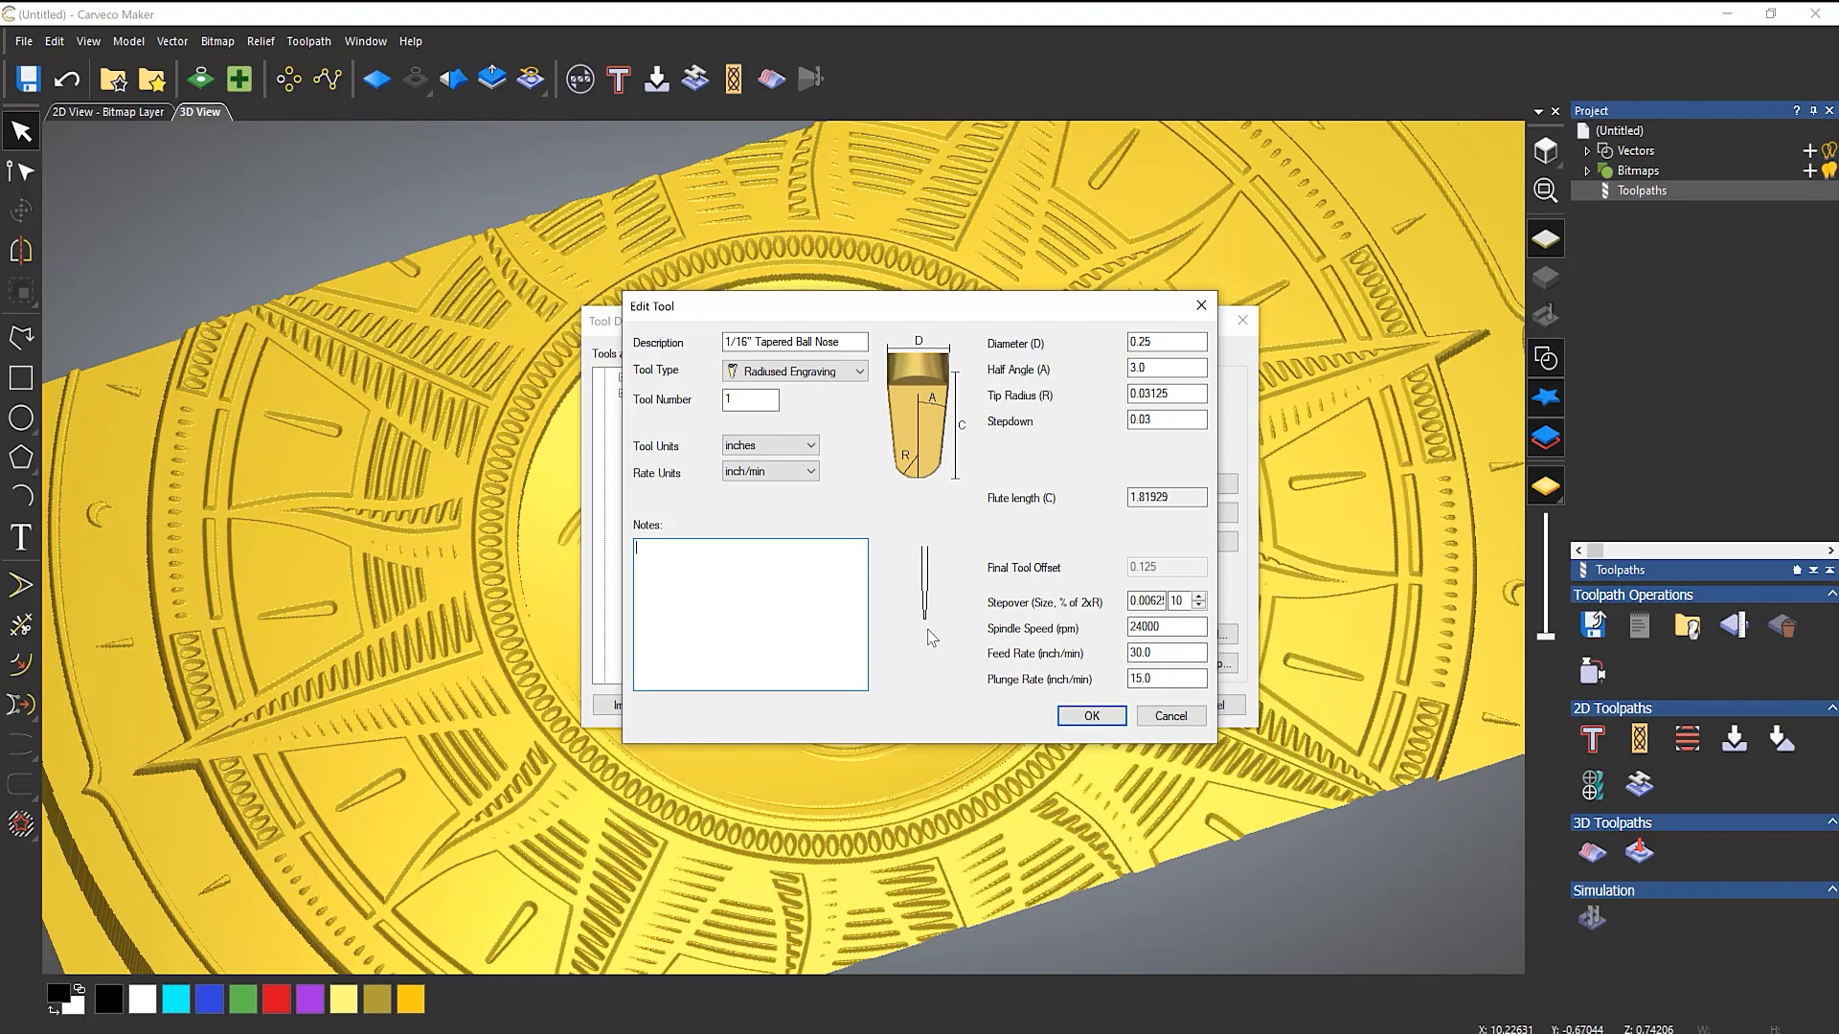
type("This is my tapered Ball Nose. It is great!")
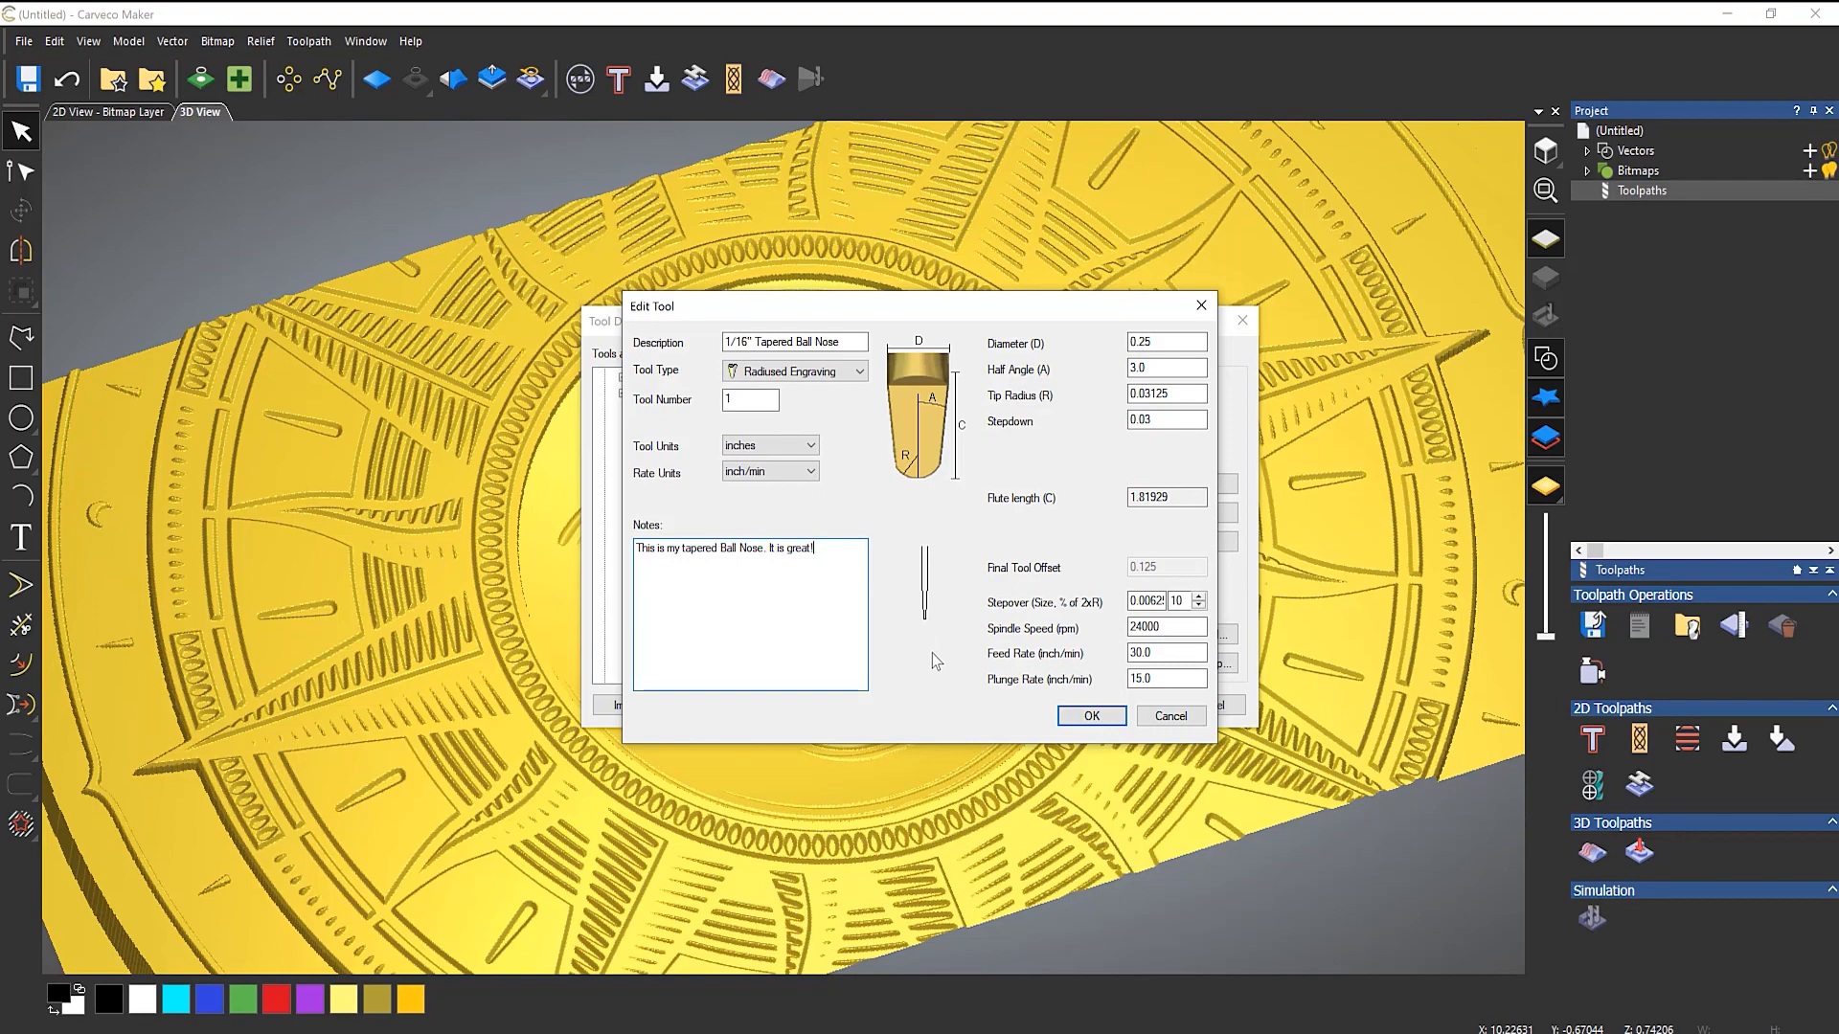
left_click(1083, 718)
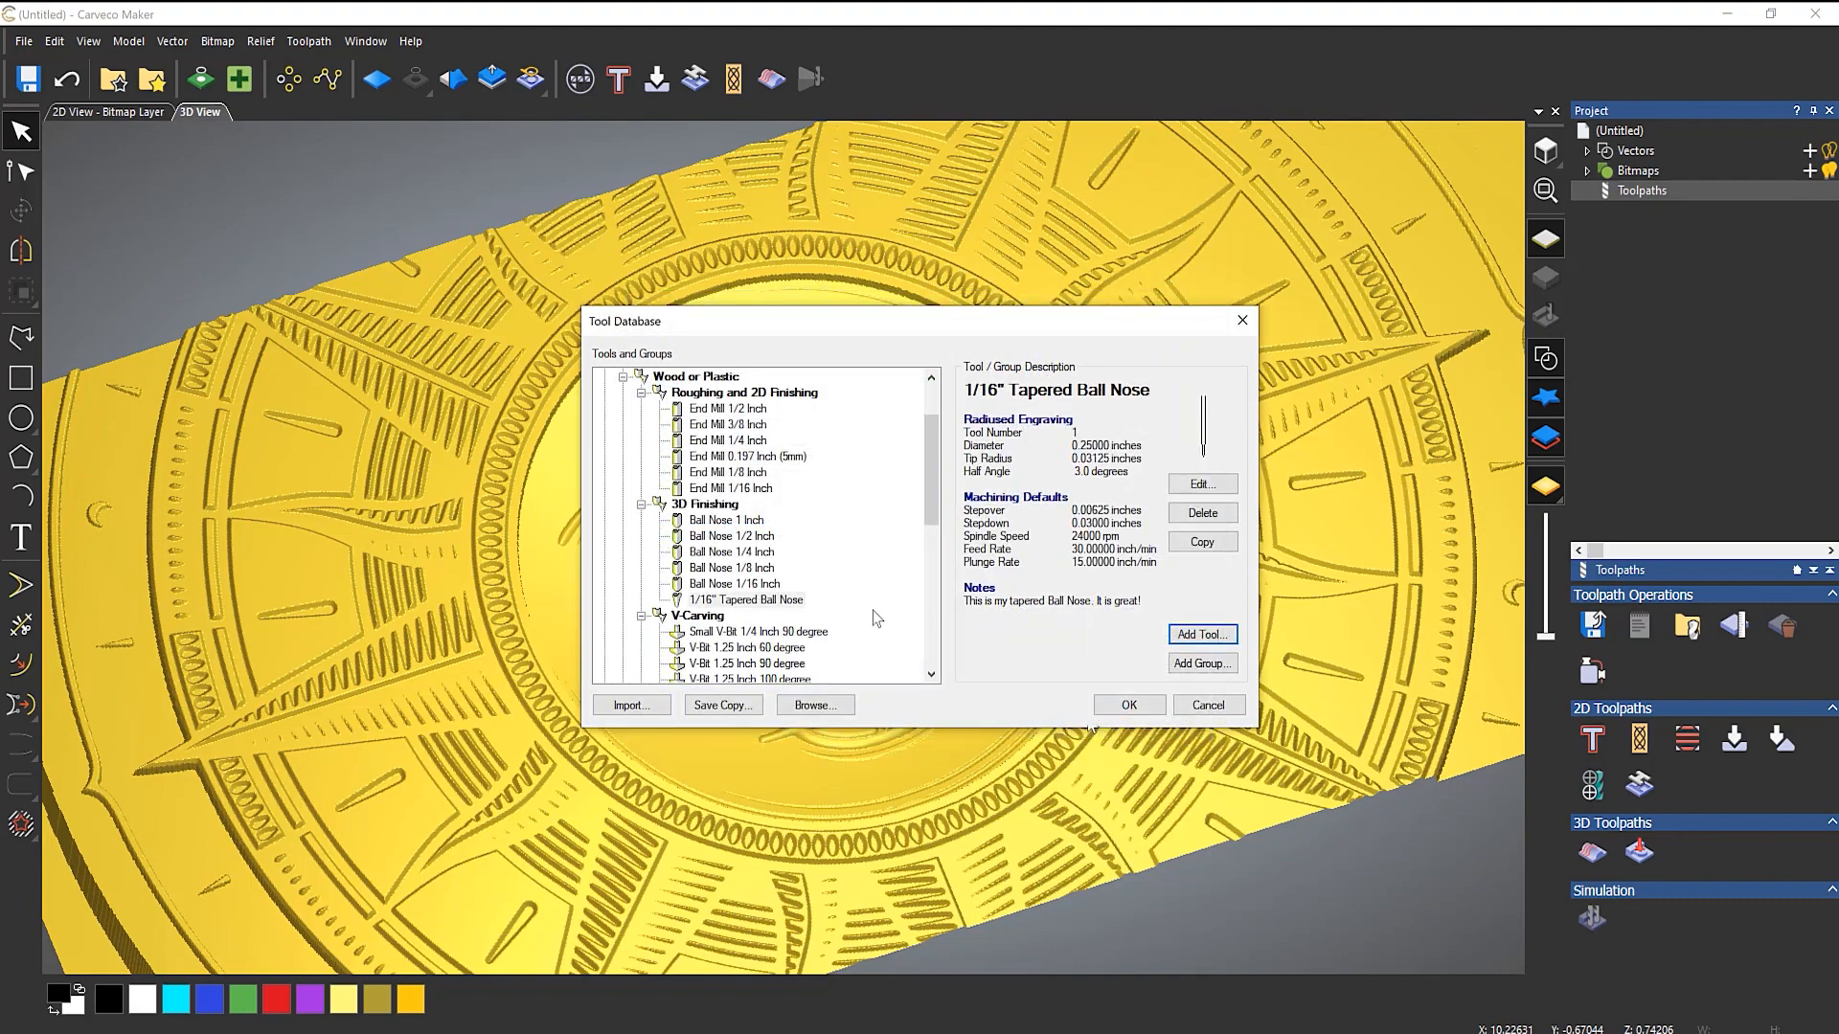